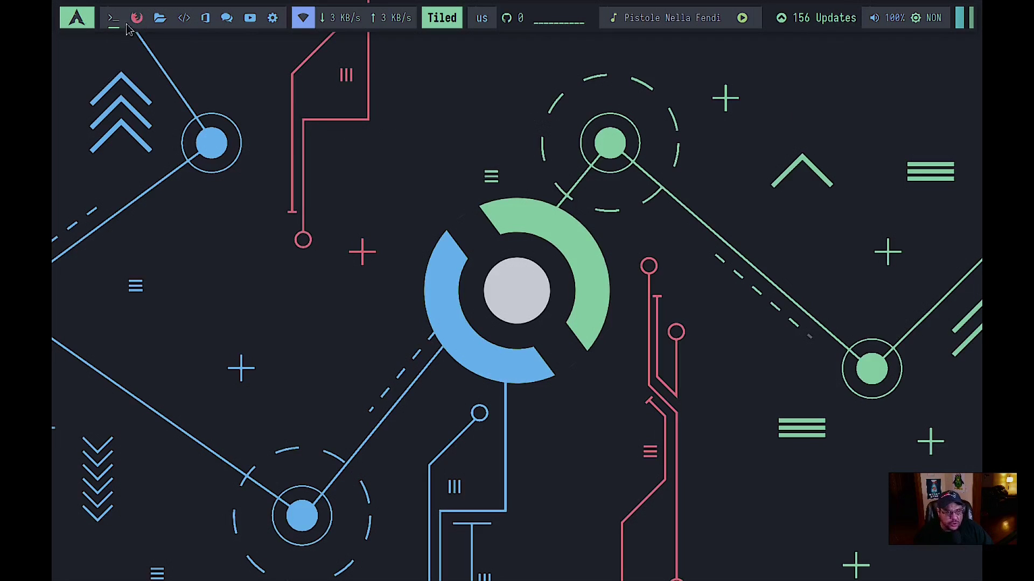
# Launch Firefox, start installing the 156 pending updates, then cancel before entering a password.
pyautogui.click(137, 19)
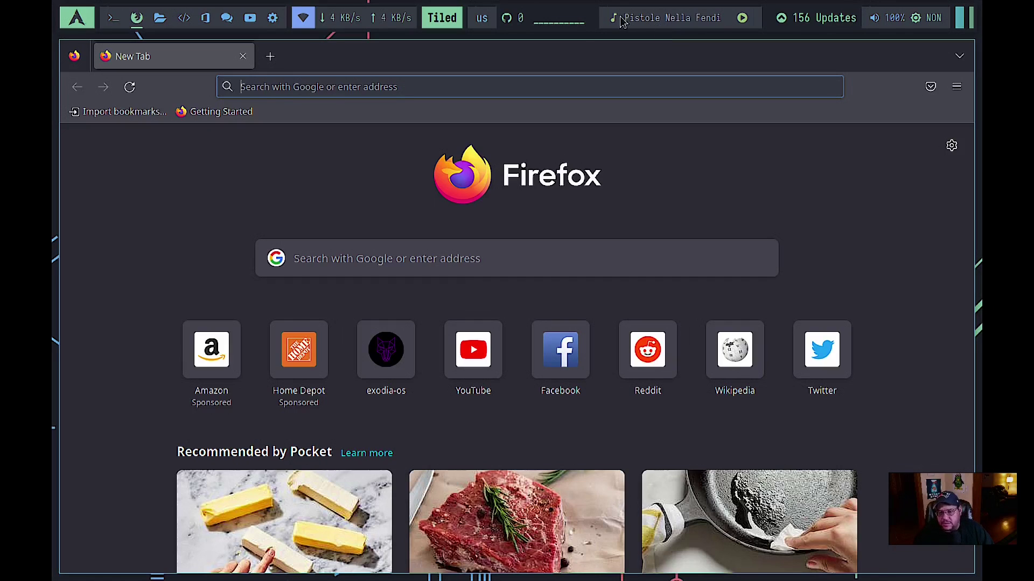
pyautogui.click(818, 19)
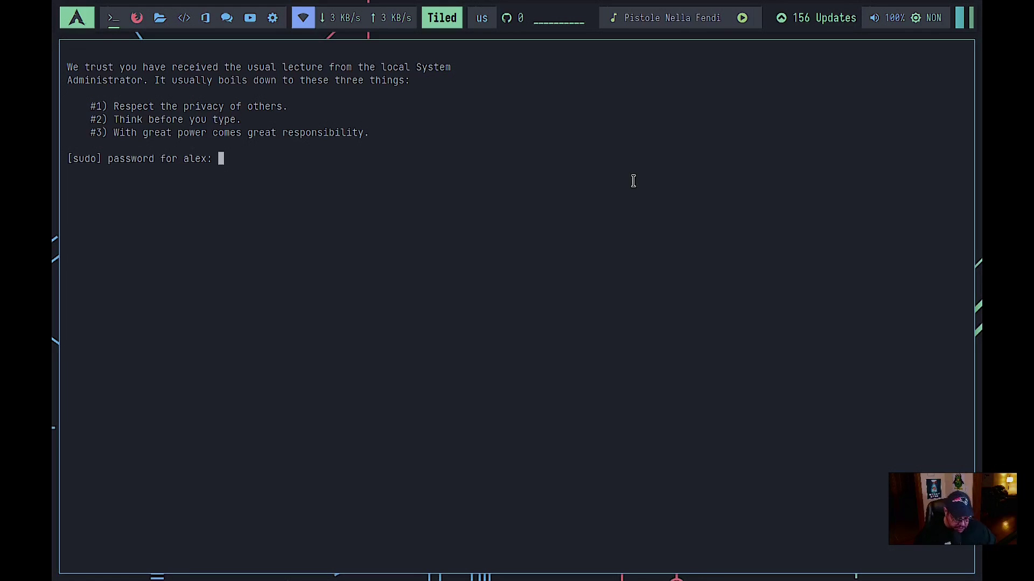
pyautogui.hotkey('ctrl', 'c')
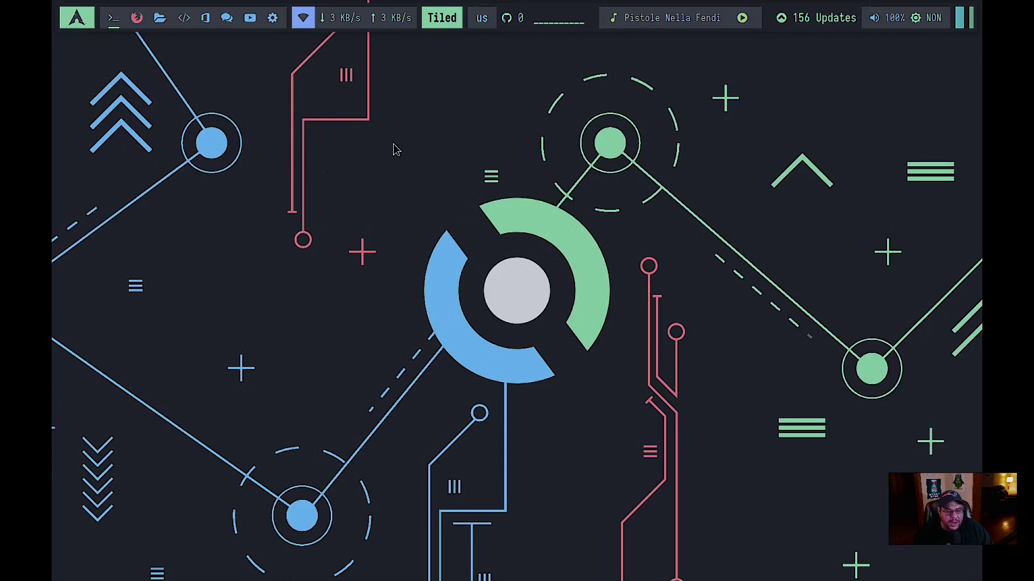
# Launch Stacer from the desktop menu's Applications > Accessories submenu.
pyautogui.rightClick(451, 105)
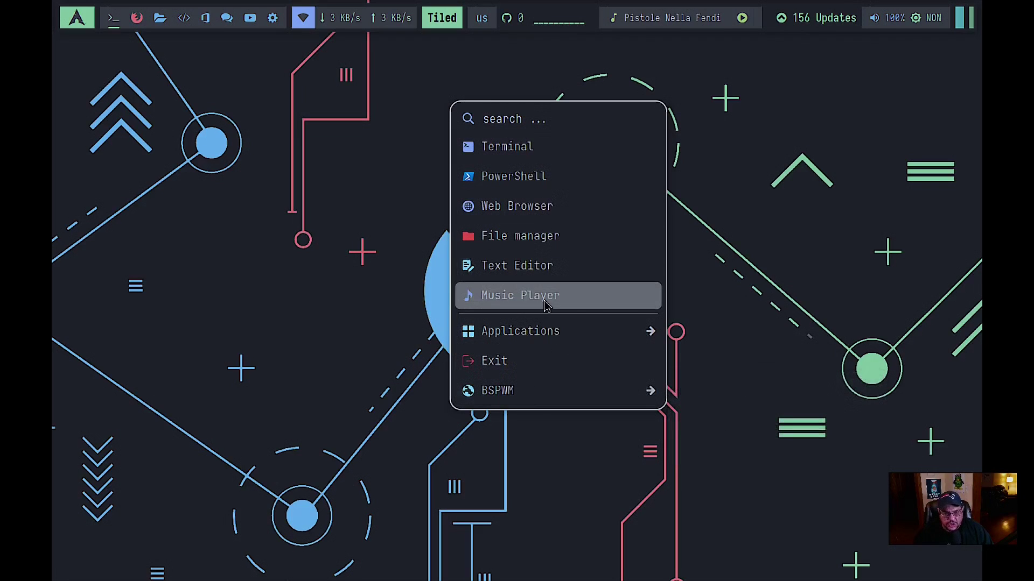
pyautogui.moveTo(545, 333)
pyautogui.moveTo(781, 332)
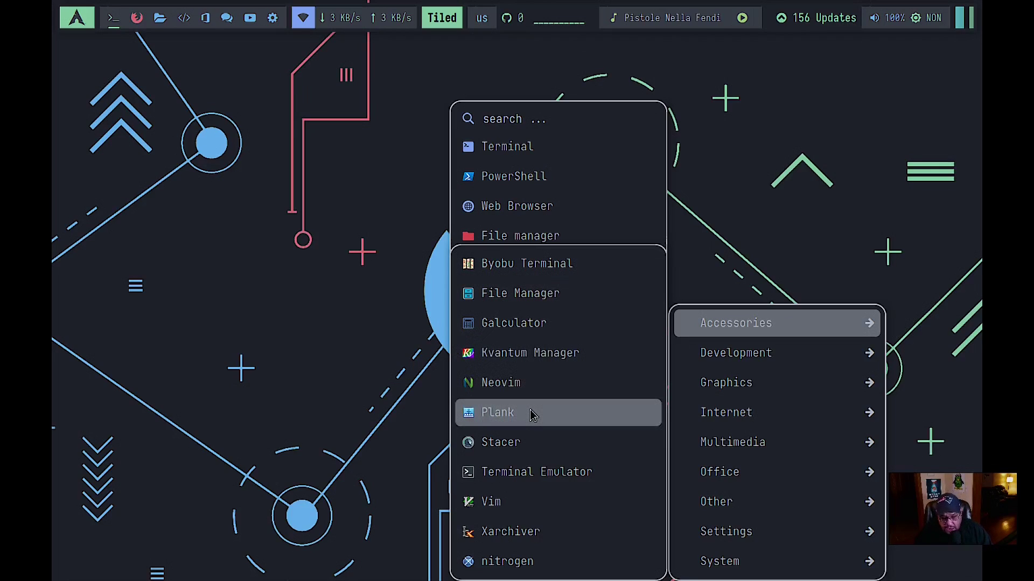
pyautogui.click(520, 450)
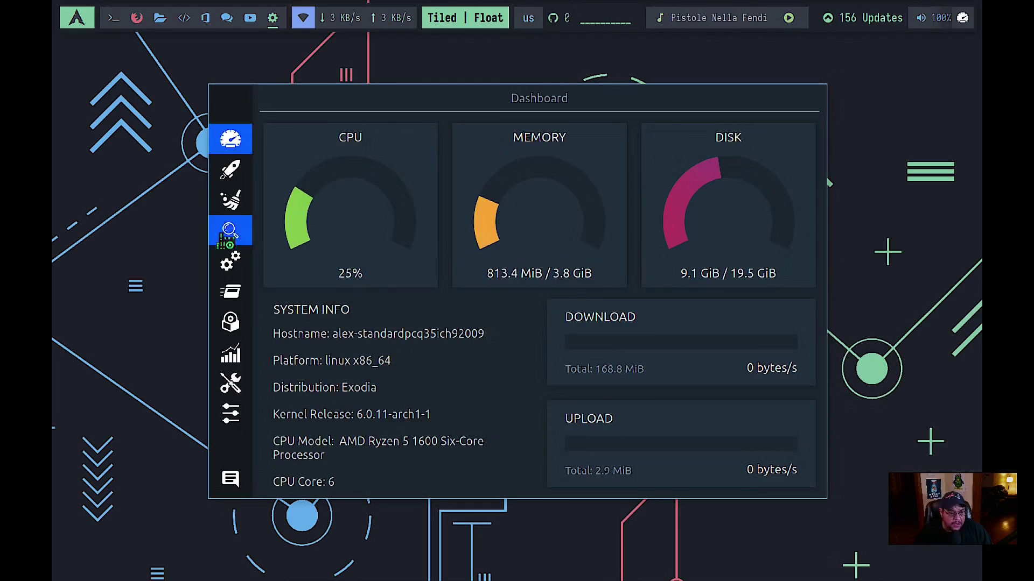
# Browse Stacer's Startup Apps, System Cleaner, Search and Uninstaller pages, then return to Dashboard.
pyautogui.click(233, 169)
pyautogui.click(244, 204)
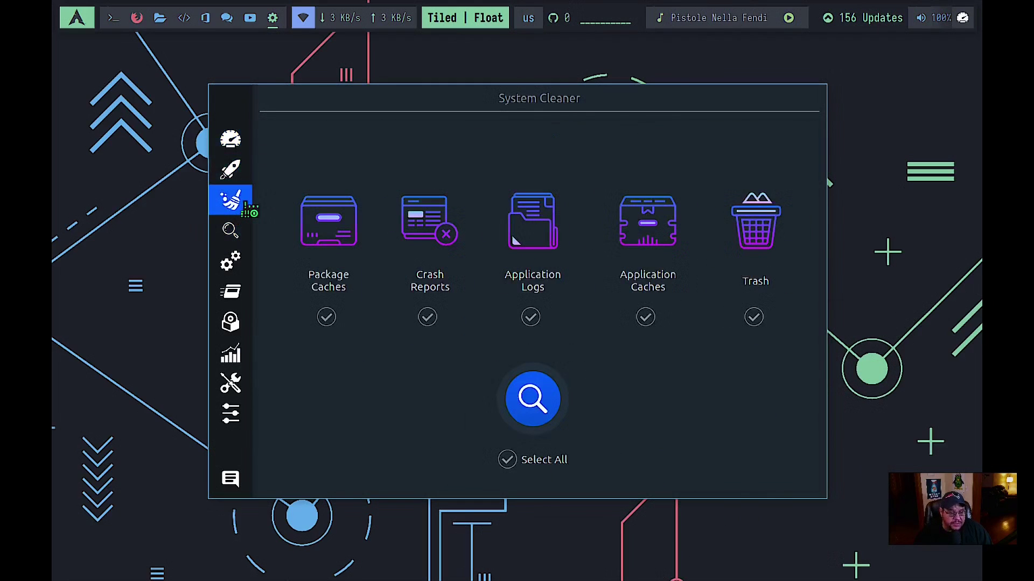
pyautogui.click(231, 230)
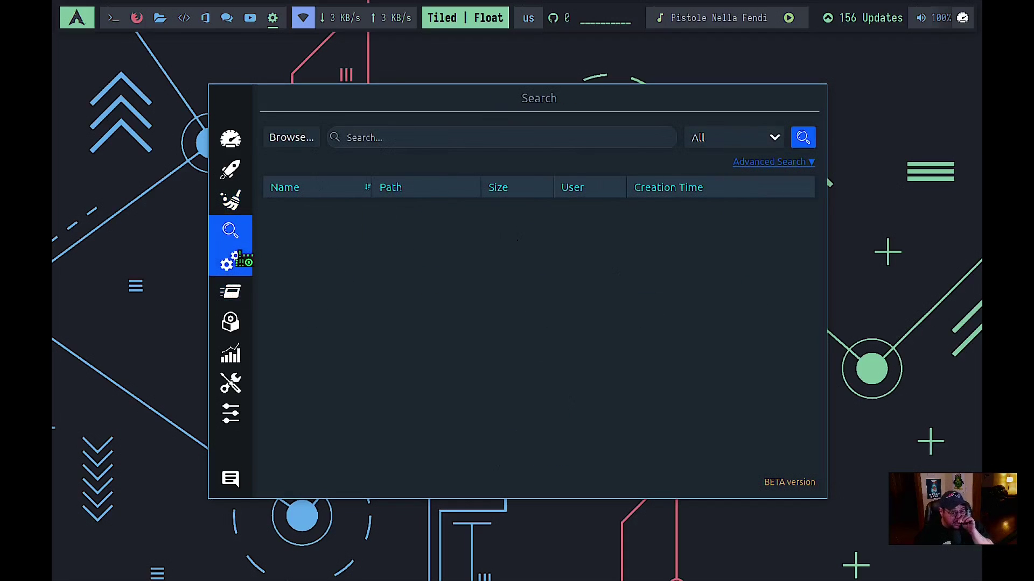
pyautogui.click(236, 322)
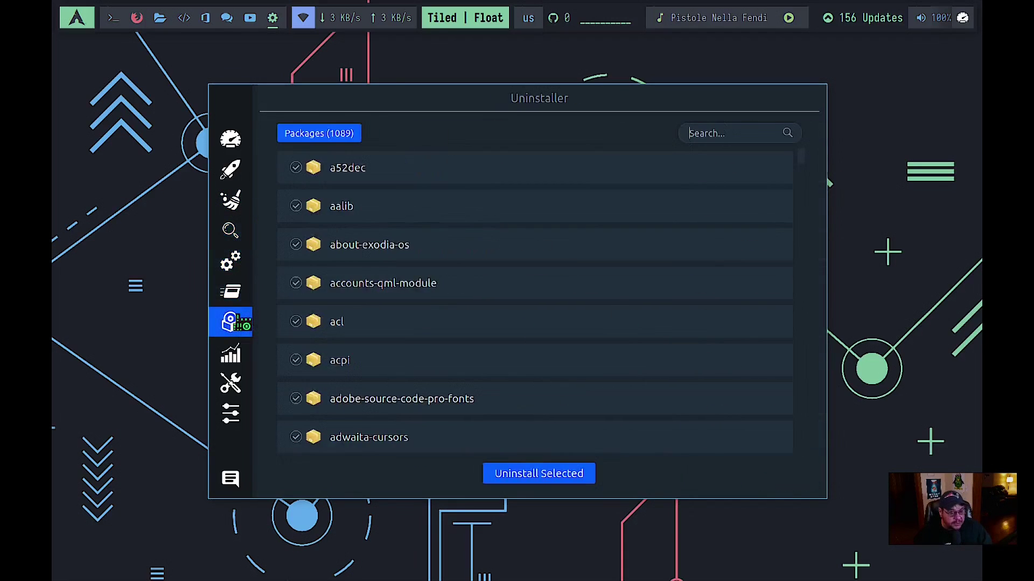
pyautogui.click(231, 139)
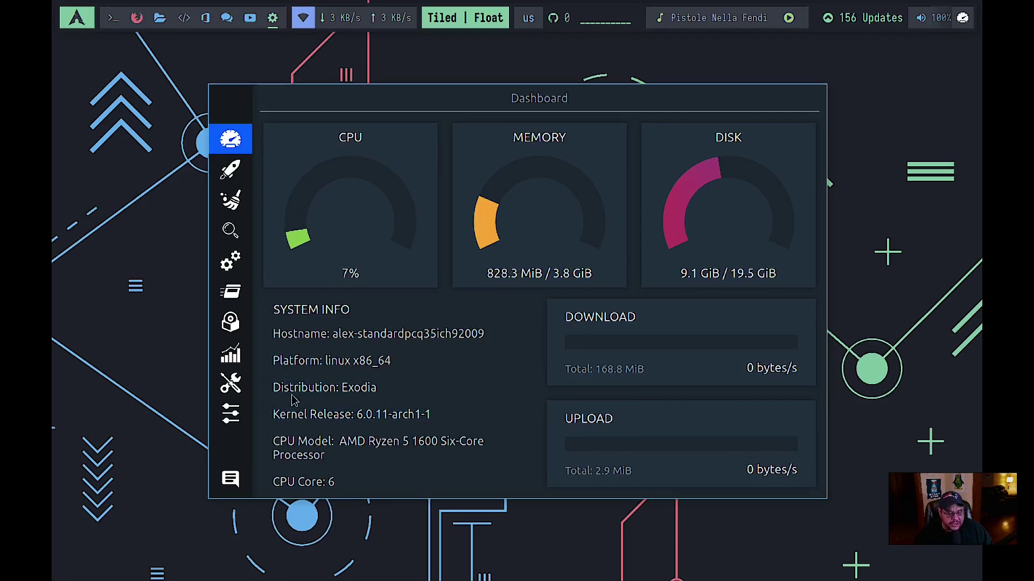
# View the Helpers host list, then quit Stacer fully instead of keeping it in the tray.
pyautogui.click(231, 385)
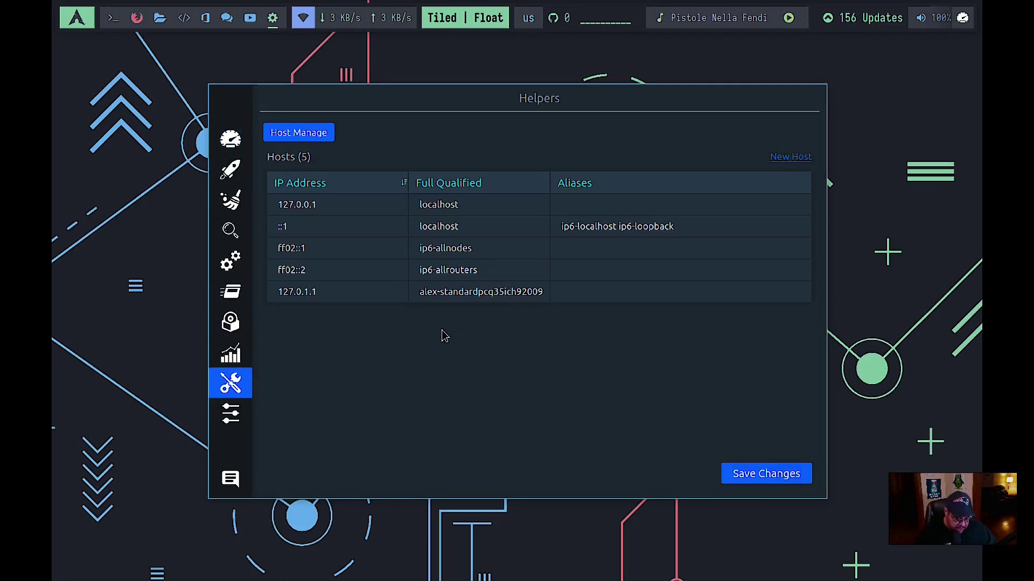
pyautogui.press('super+q')
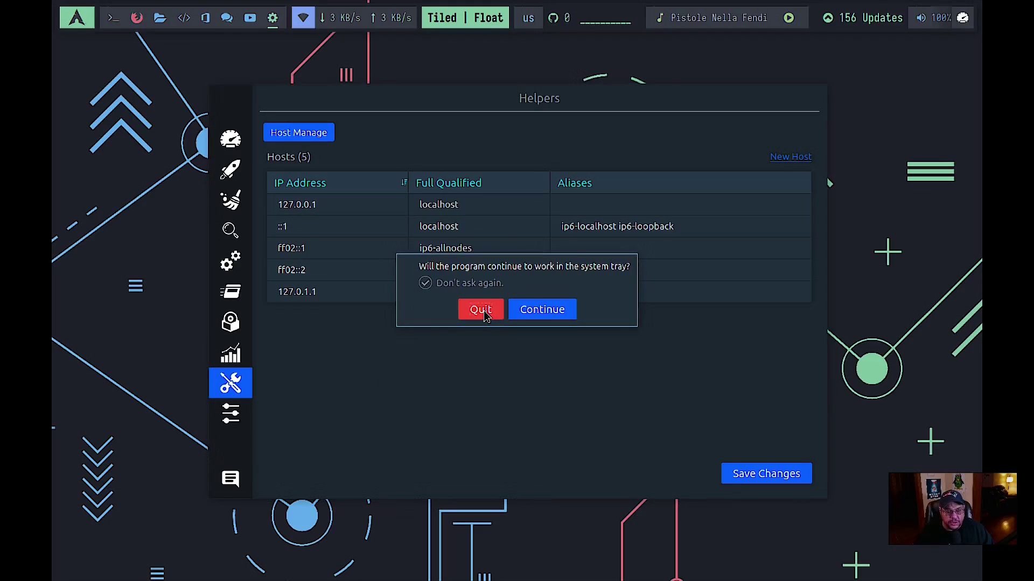
pyautogui.click(537, 314)
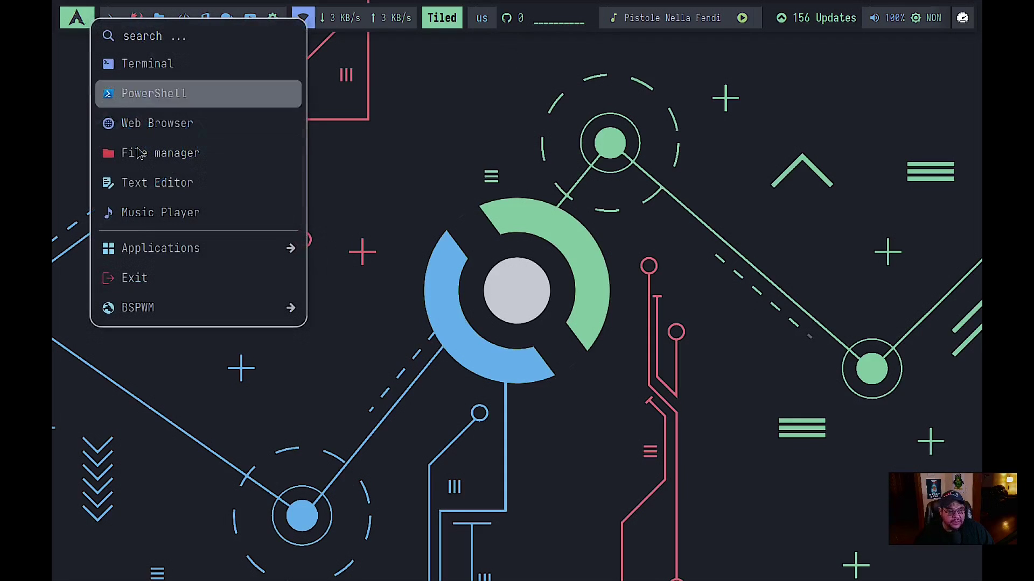
# Browse the launcher's Applications categories: Other, Settings and System.
pyautogui.click(90, 19)
pyautogui.moveTo(288, 255)
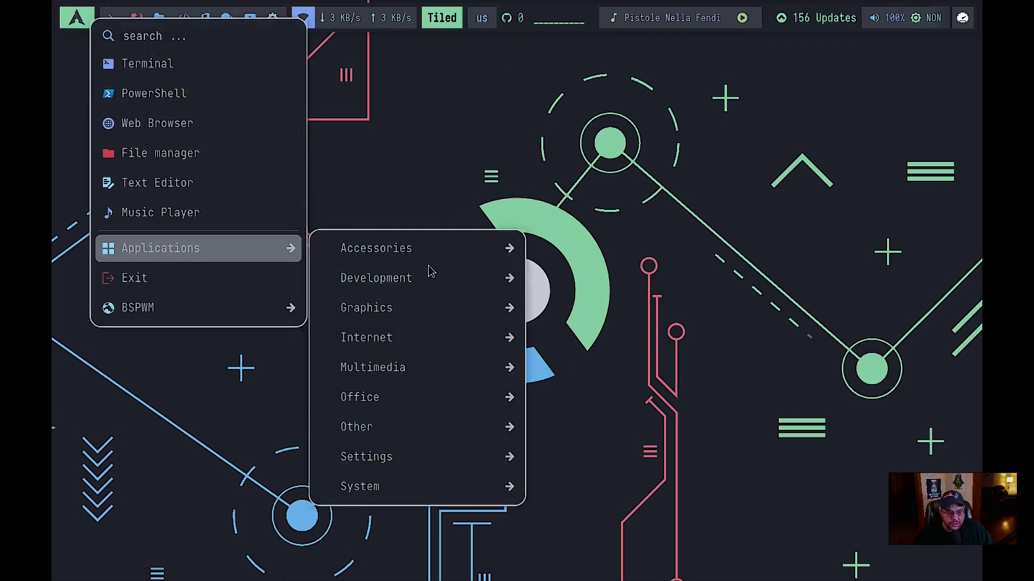
pyautogui.moveTo(426, 249)
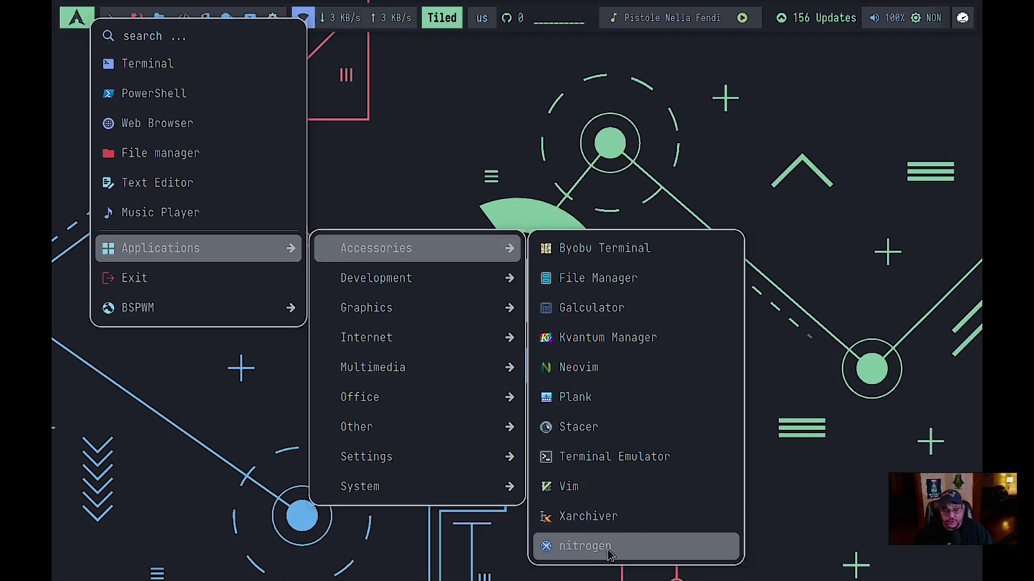
pyautogui.moveTo(364, 289)
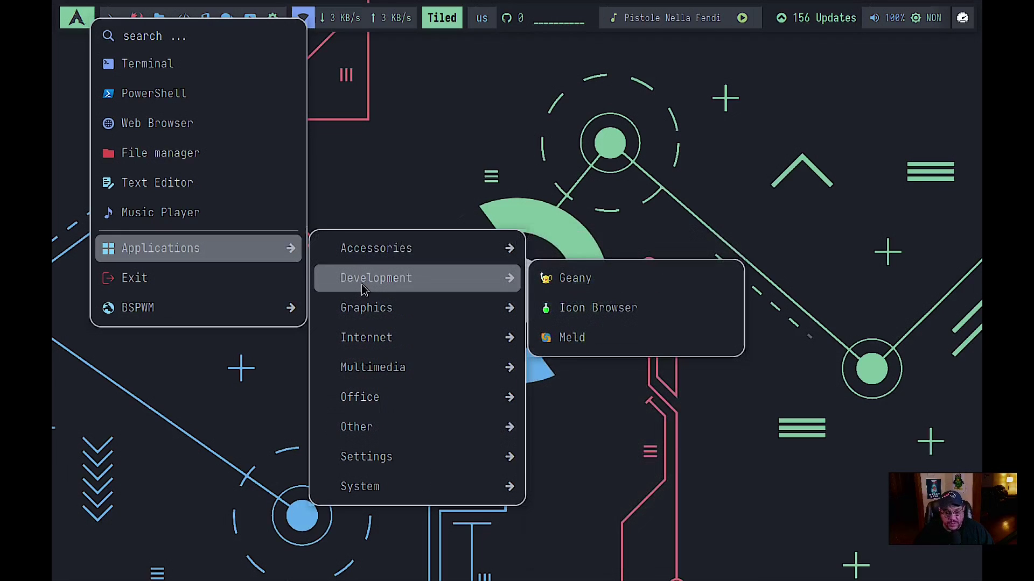
pyautogui.moveTo(404, 310)
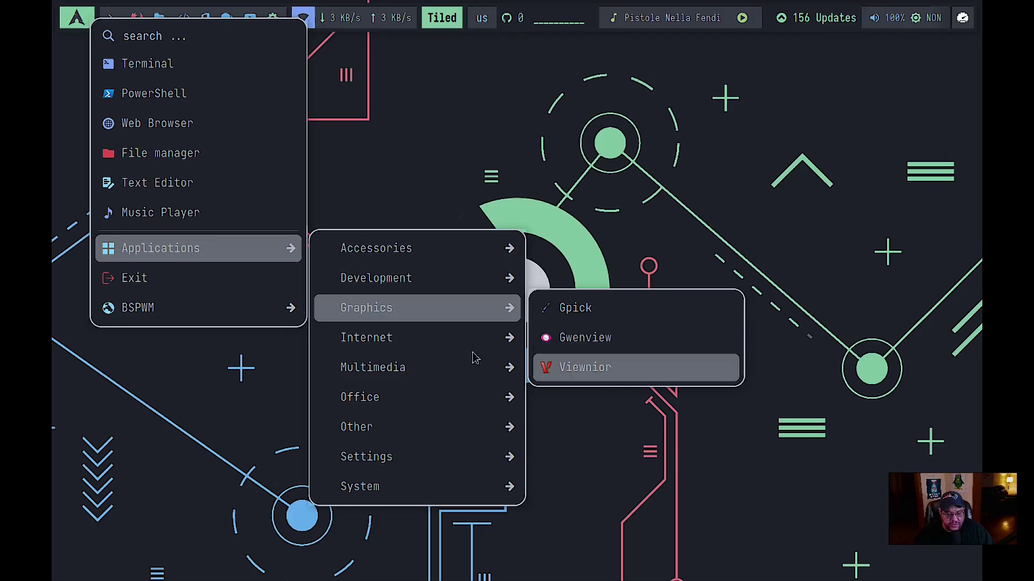
pyautogui.moveTo(399, 349)
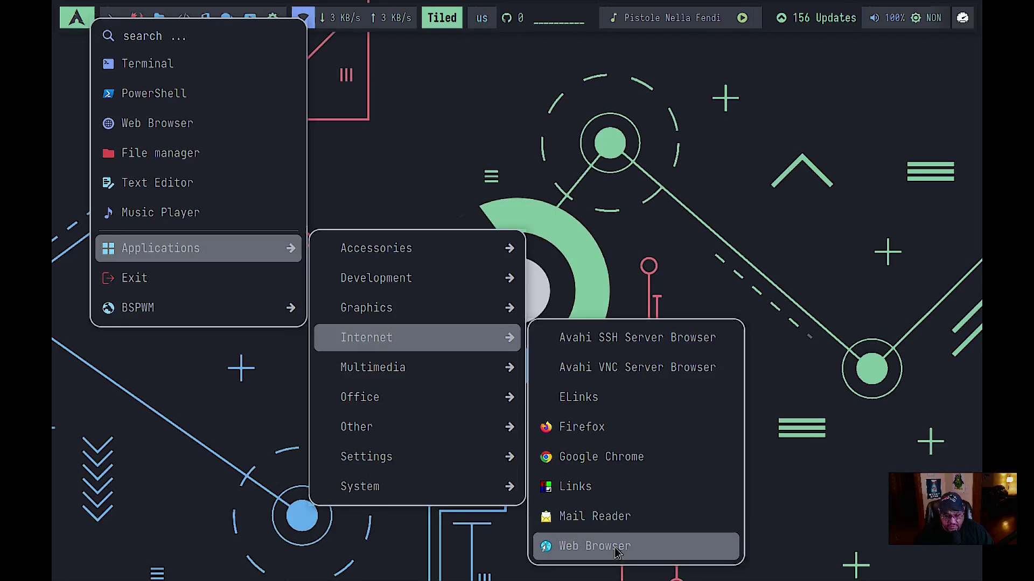
pyautogui.moveTo(356, 377)
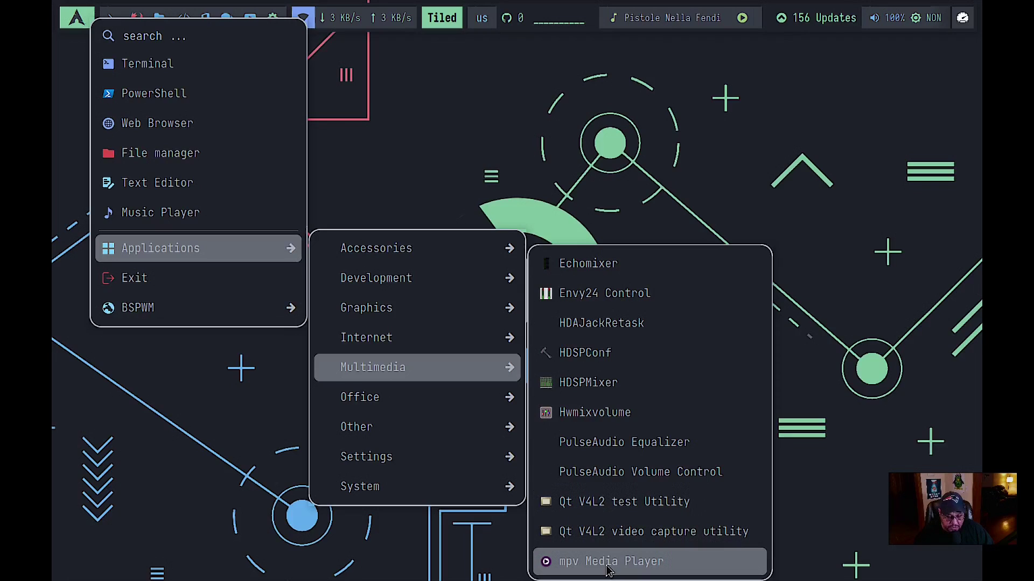
pyautogui.moveTo(431, 404)
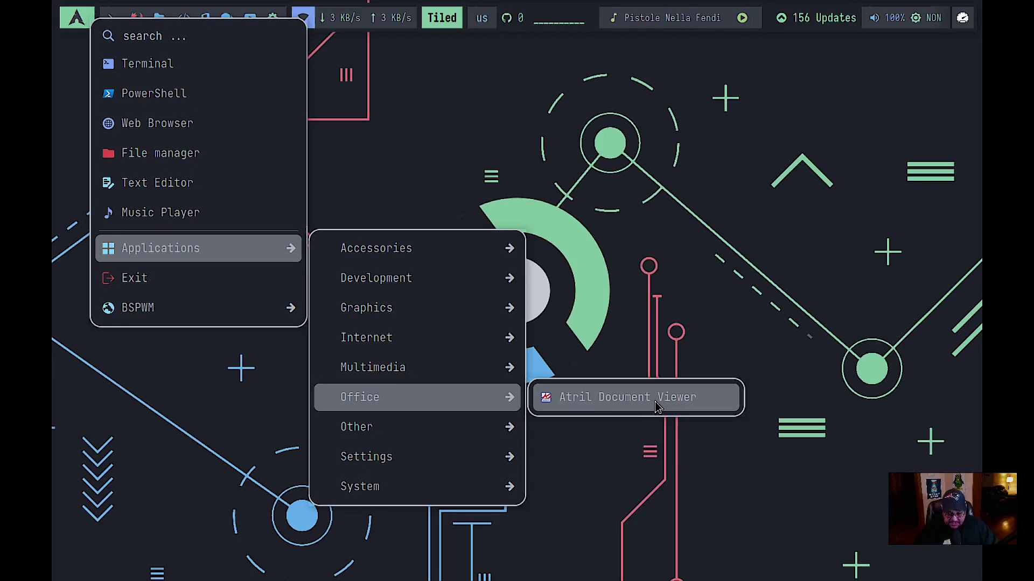
pyautogui.moveTo(486, 436)
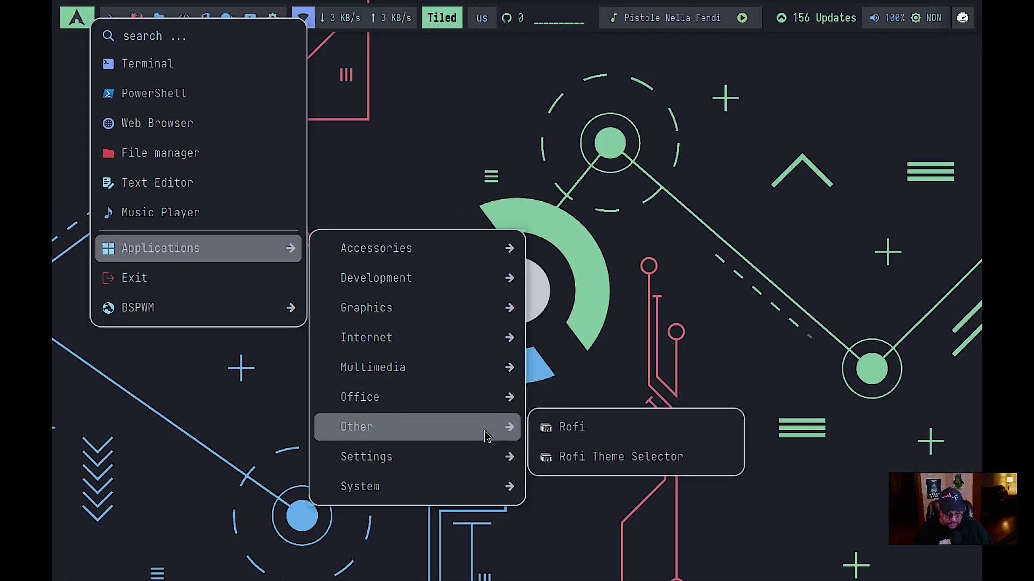
# Launch the Rofi Theme Selector, dismiss it, and bring up the window switcher.
pyautogui.click(604, 458)
pyautogui.press('Escape')
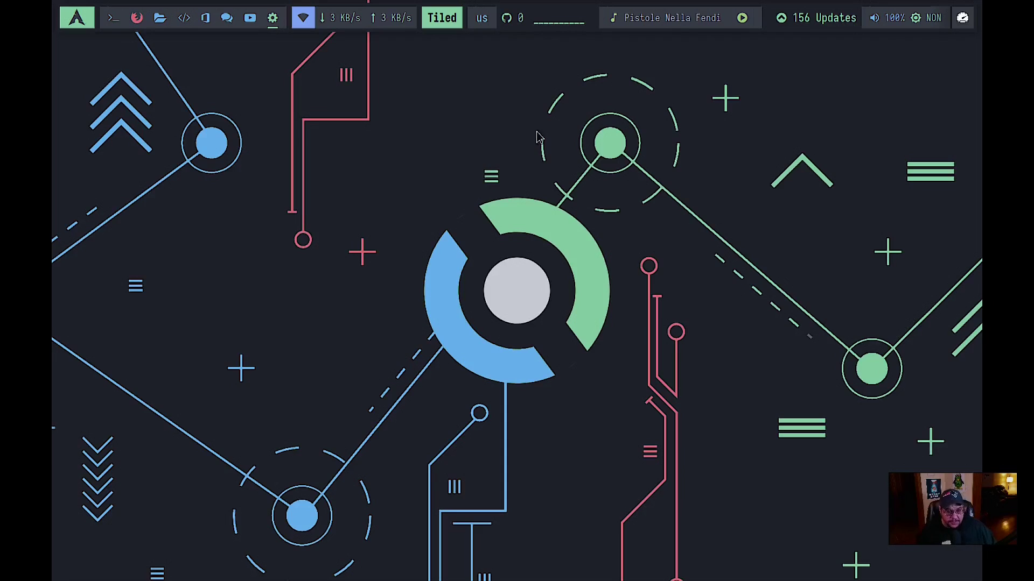
pyautogui.hotkey('alt', 'Tab')
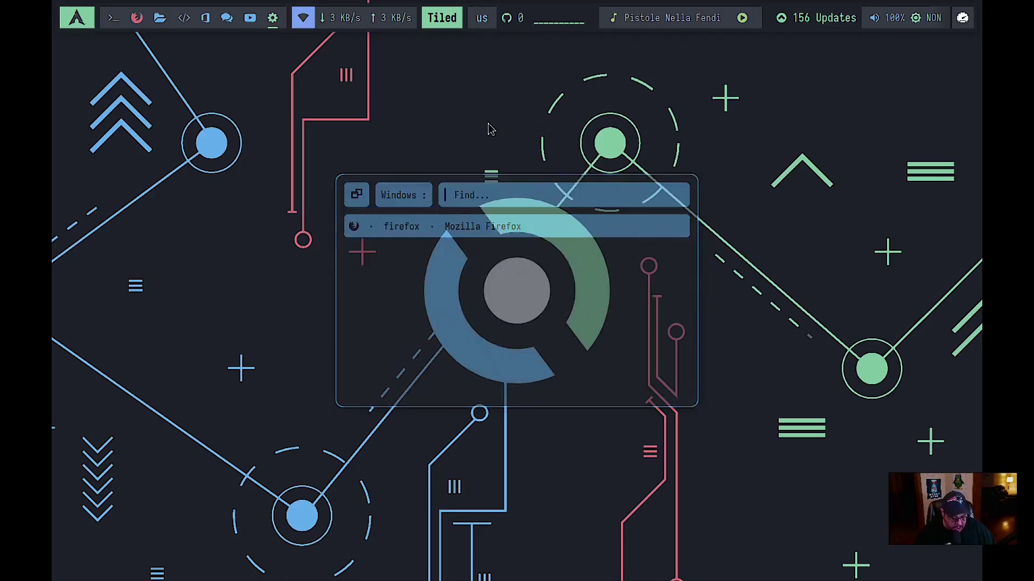
# Open a floating terminal from the launcher's System apps submenu.
pyautogui.click(77, 17)
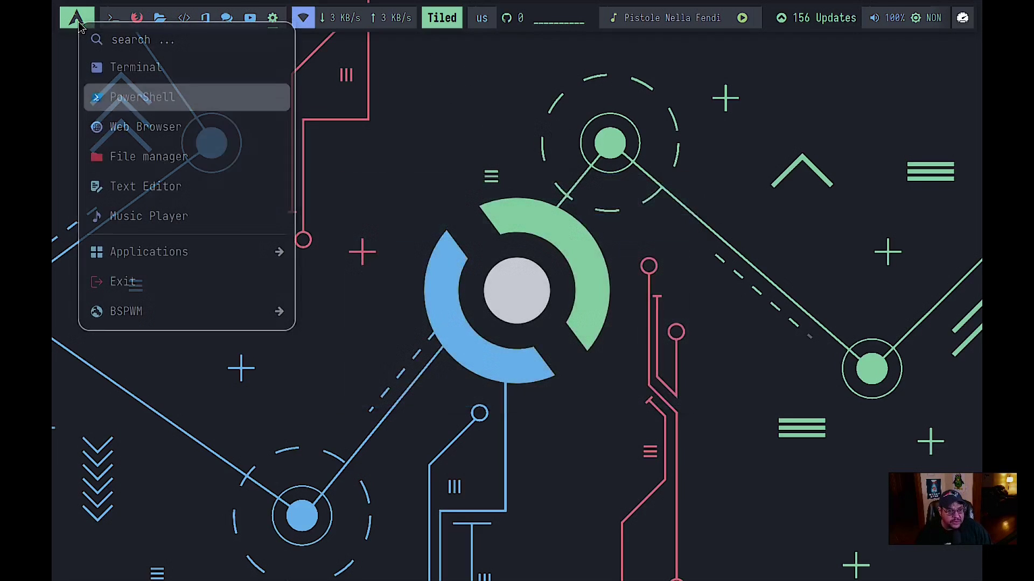
pyautogui.moveTo(214, 257)
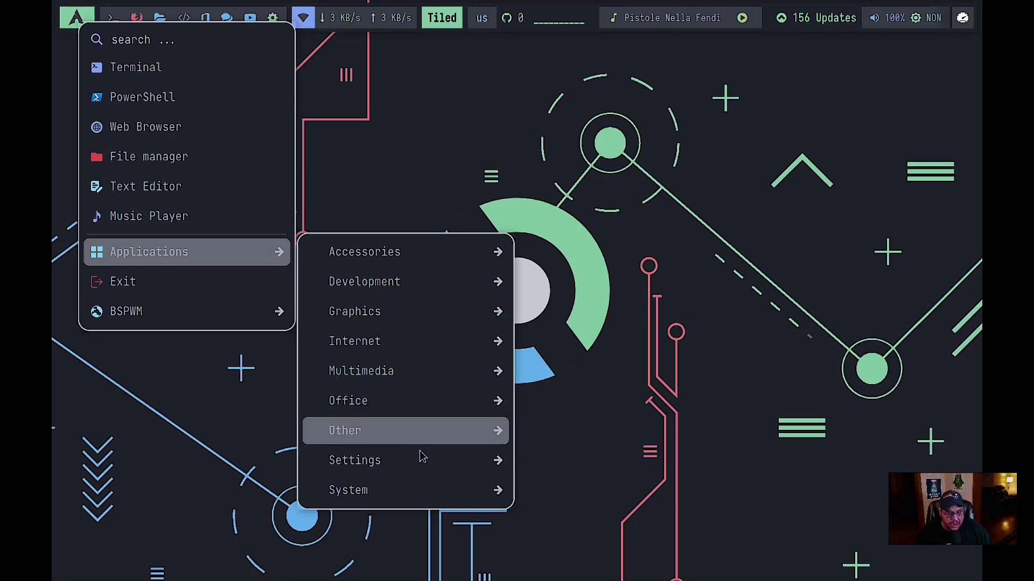
pyautogui.moveTo(442, 433)
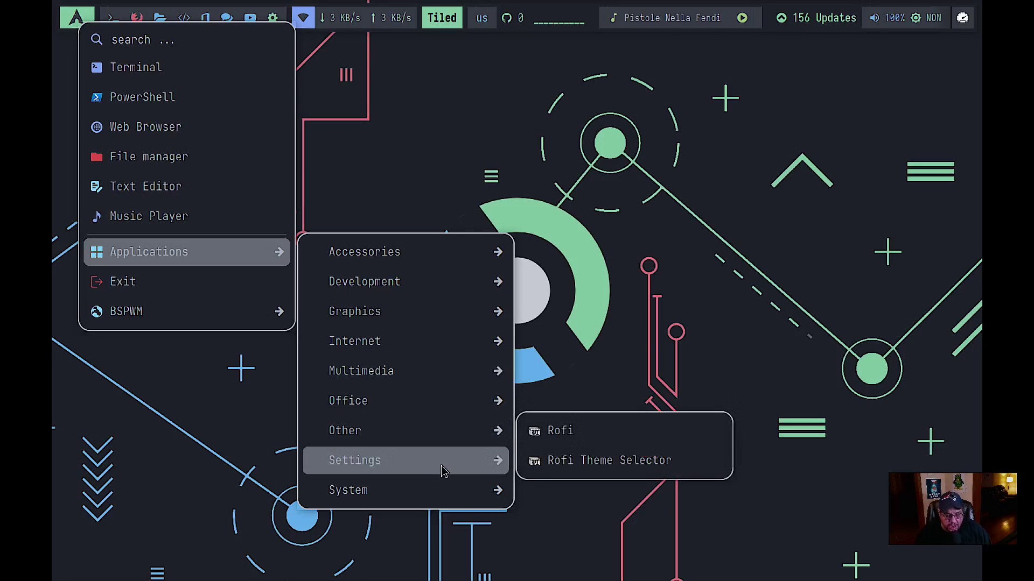
pyautogui.moveTo(445, 468)
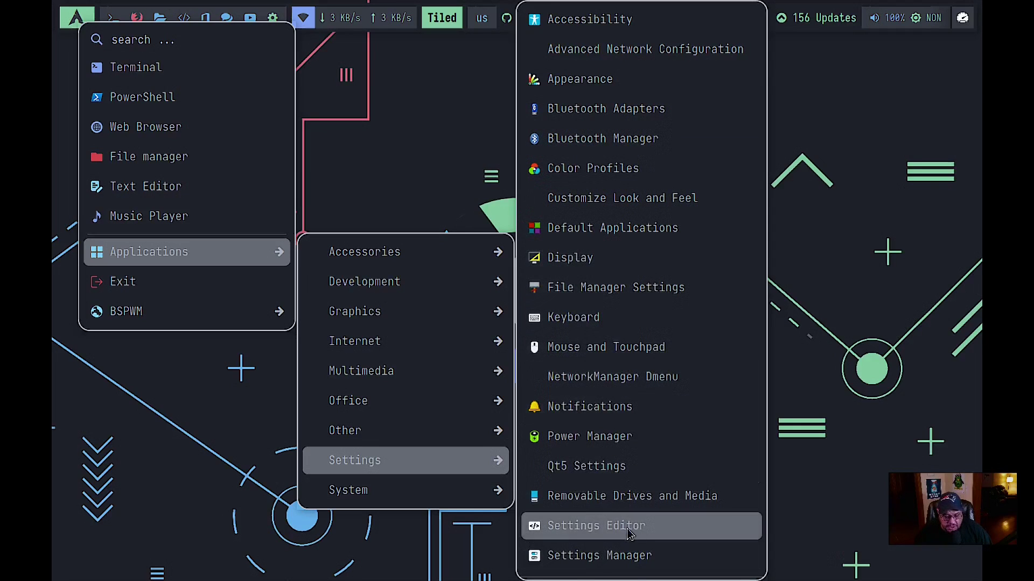
pyautogui.moveTo(415, 500)
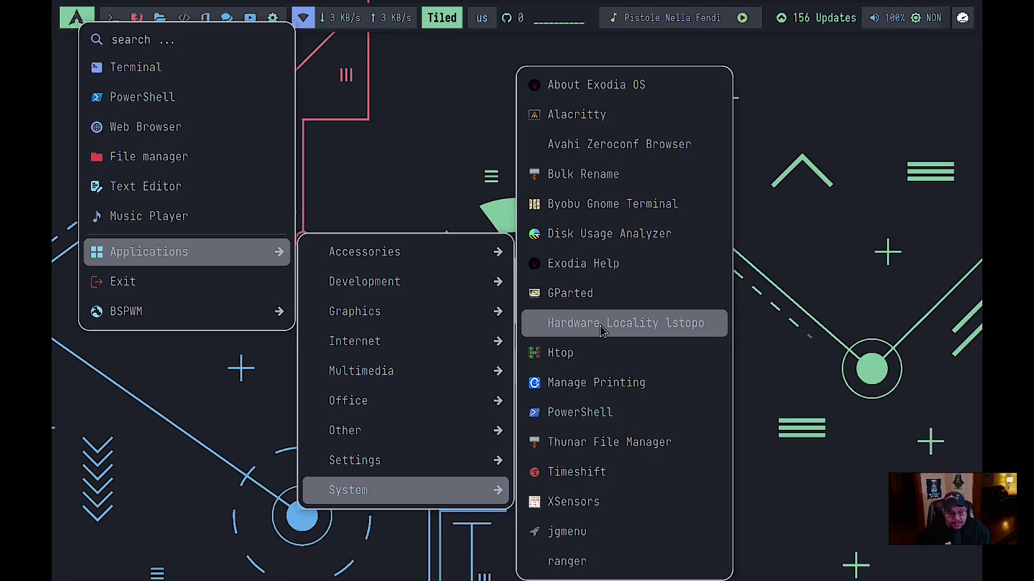
pyautogui.click(566, 358)
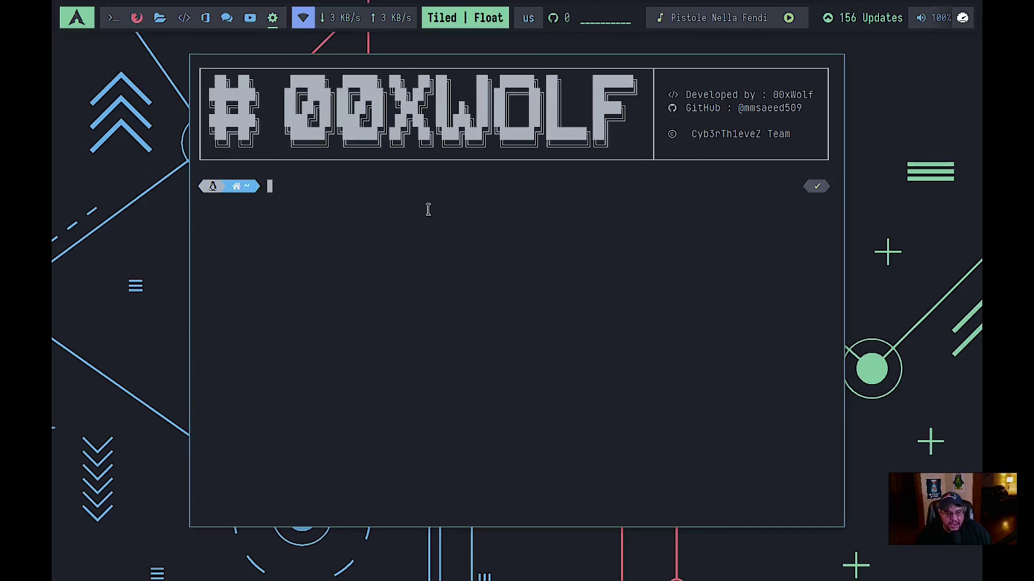
# Run htop in the floating terminal and sort its processes by CPU%.
pyautogui.write('htop')
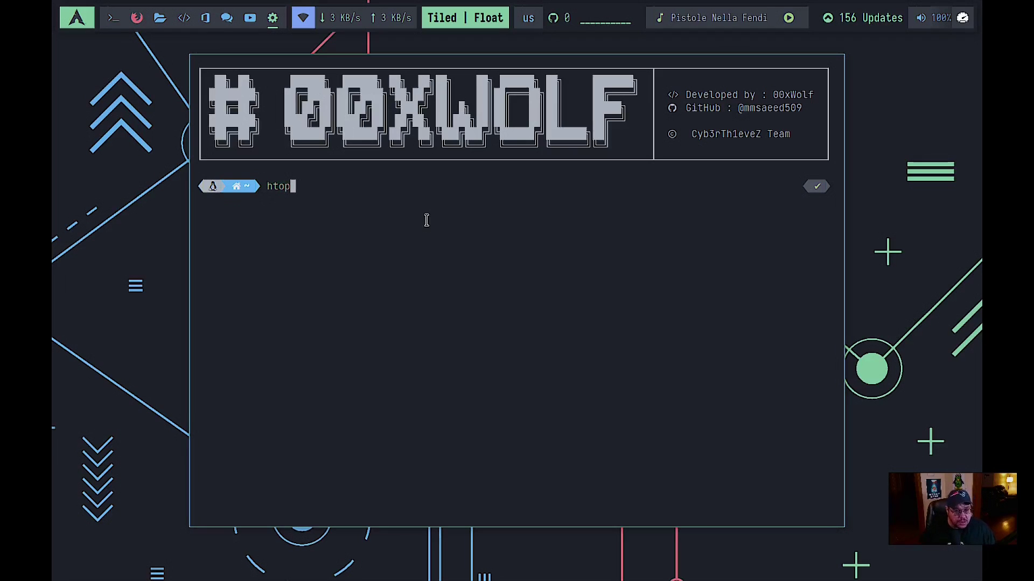
pyautogui.press('Return')
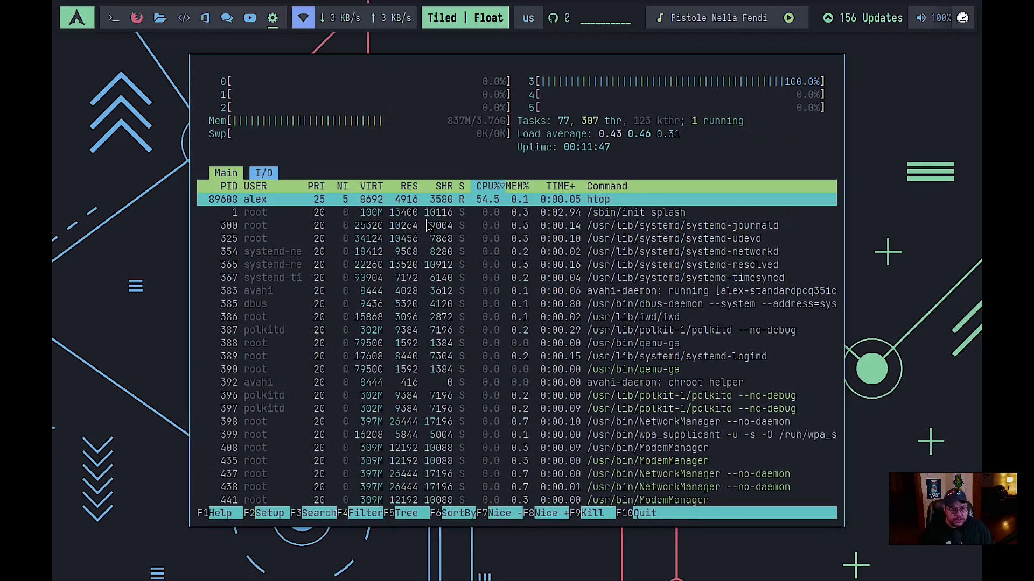
pyautogui.click(791, 251)
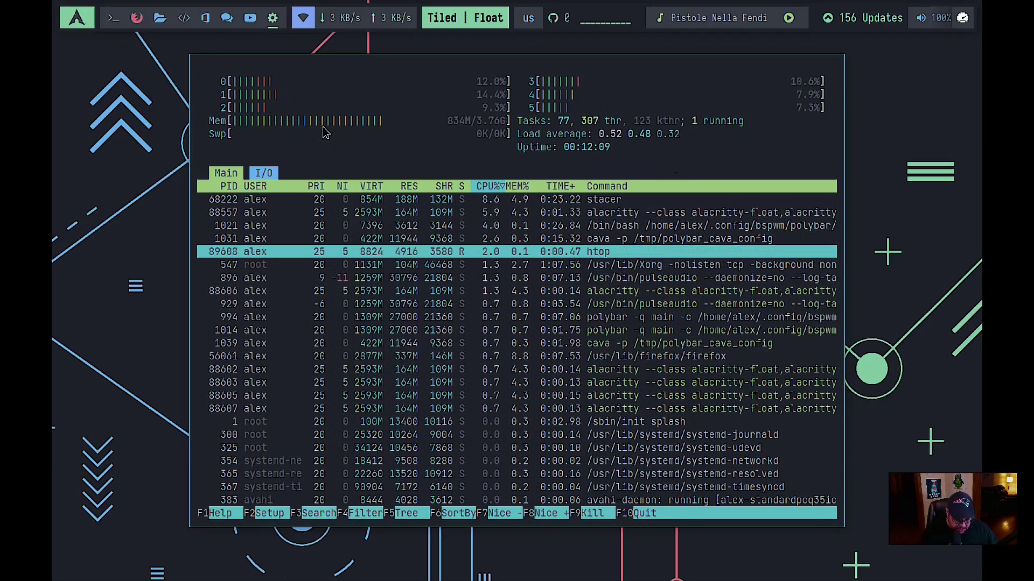
# Quit htop and browse the launcher's Applications > System submenu.
pyautogui.press('q')
pyautogui.click(81, 25)
pyautogui.moveTo(183, 248)
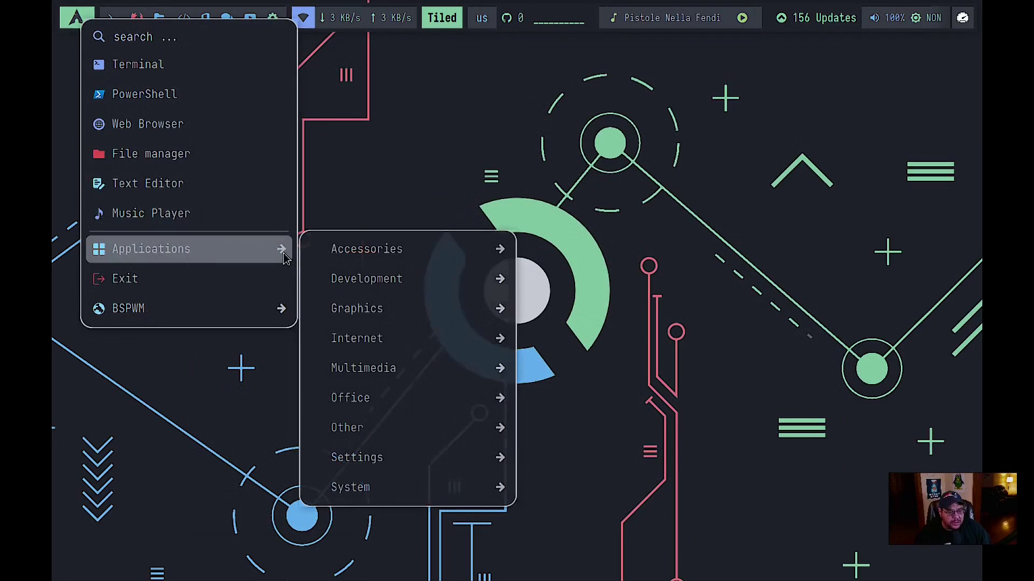
pyautogui.moveTo(355, 488)
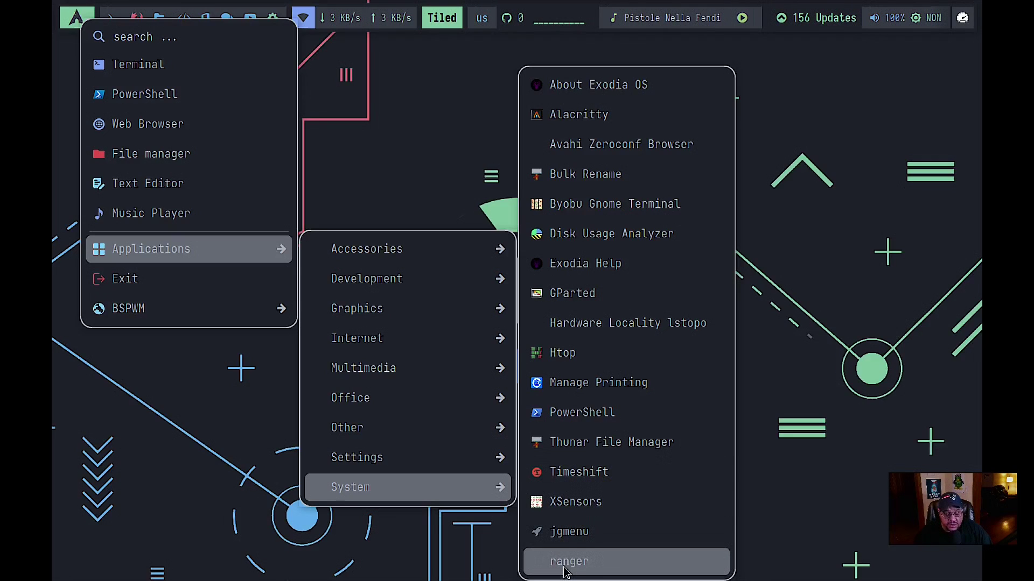
# Open bspwmrc for editing via the desktop menu's BSPWM > Edit Config.
pyautogui.rightClick(572, 232)
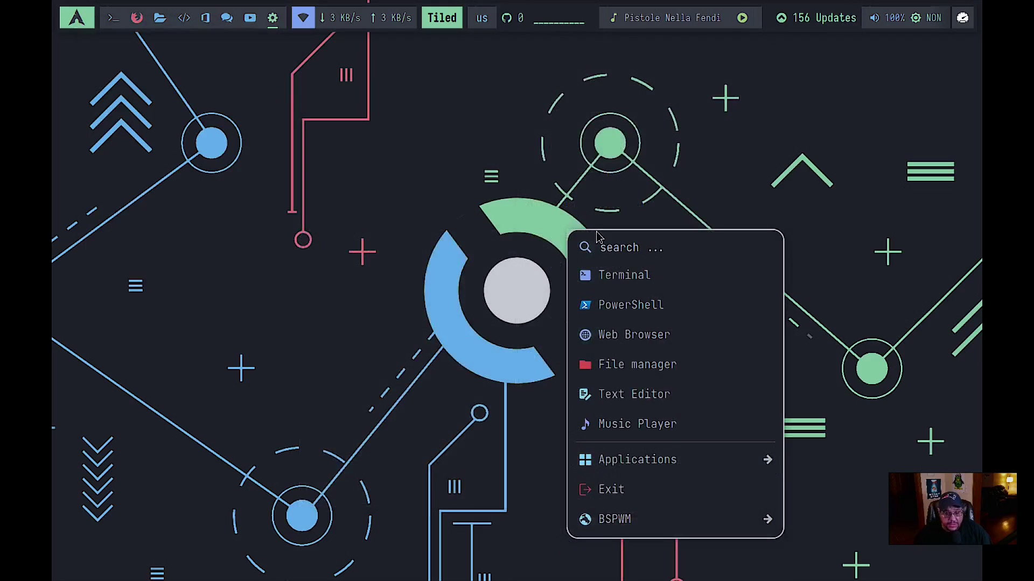
pyautogui.click(595, 150)
pyautogui.rightClick(508, 160)
pyautogui.moveTo(667, 392)
pyautogui.moveTo(637, 455)
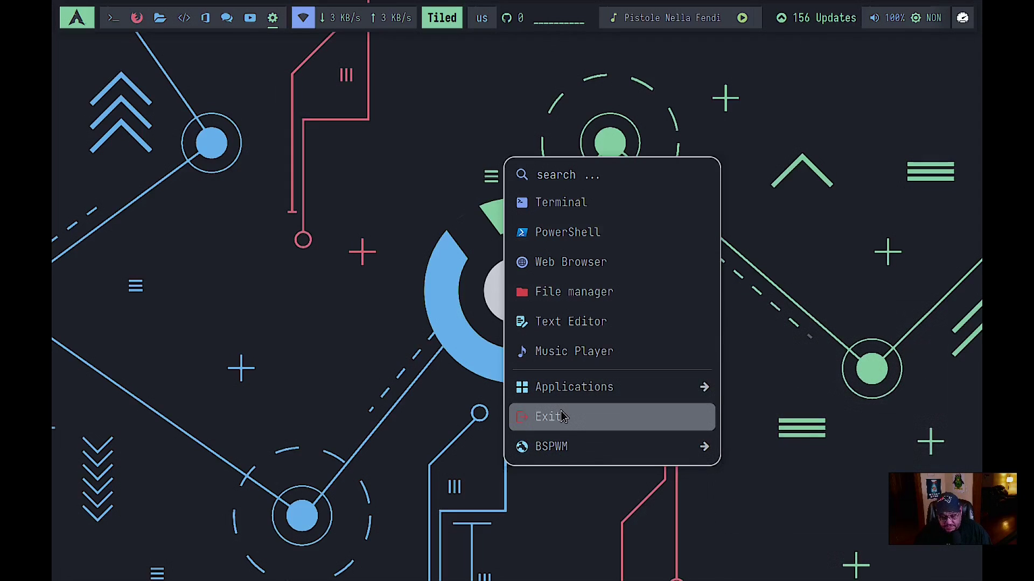
pyautogui.moveTo(551, 453)
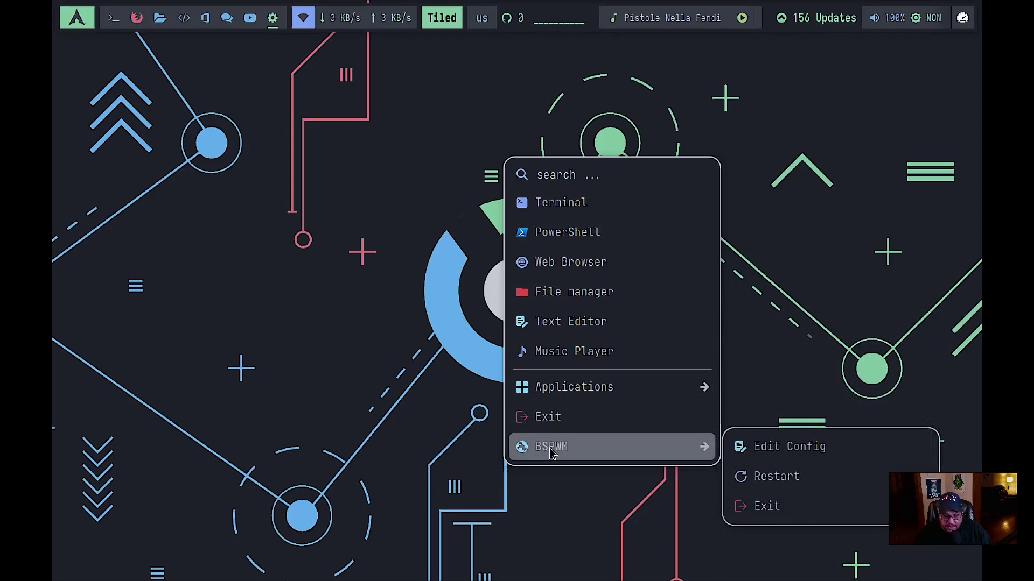
pyautogui.click(827, 454)
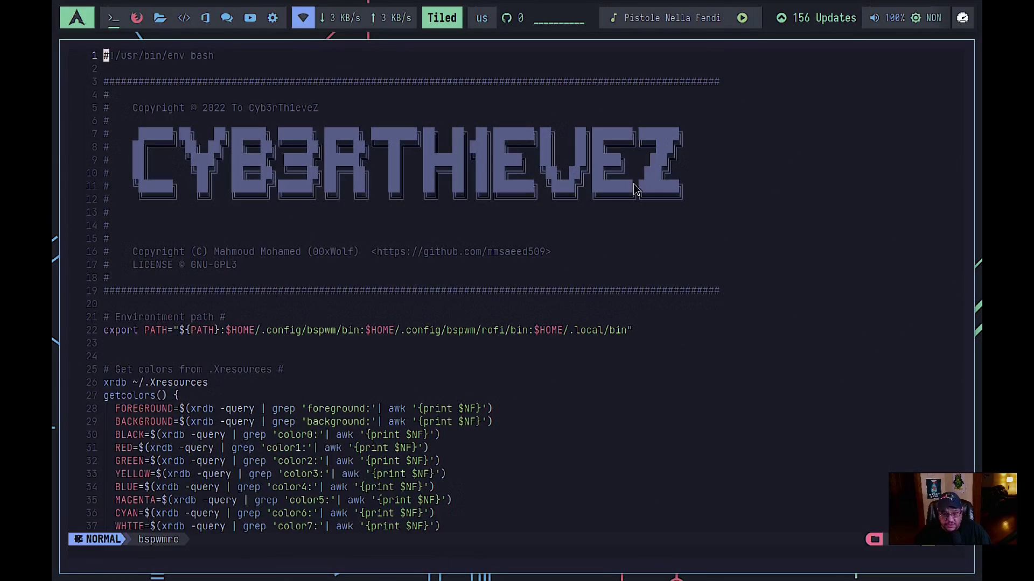
# Scroll through bspwmrc to the end and back up, then quit Neovim.
pyautogui.scroll(-20, 518, 275)
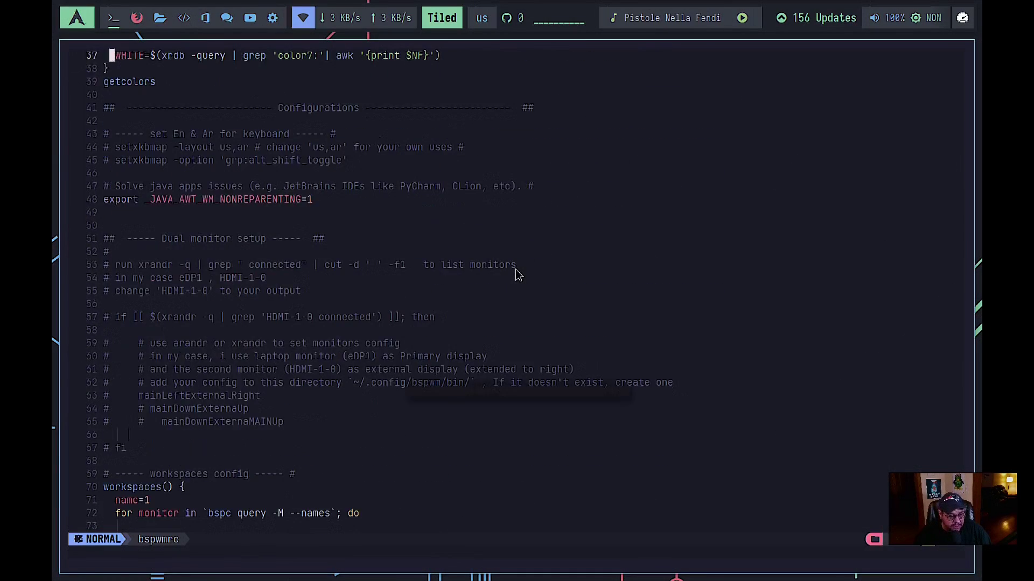
pyautogui.scroll(-8, 519, 275)
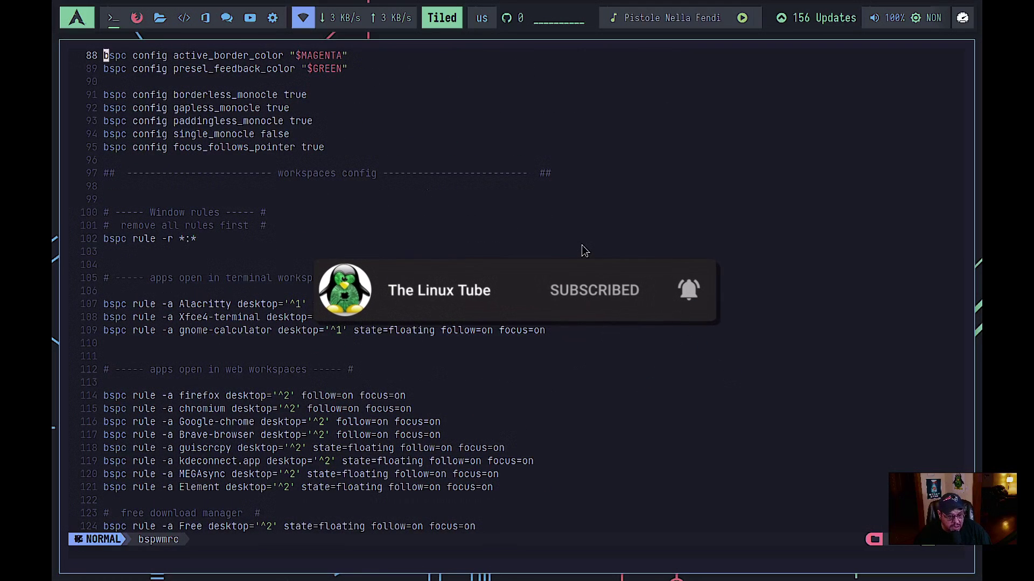
pyautogui.scroll(-2, 584, 250)
pyautogui.scroll(-5, 584, 250)
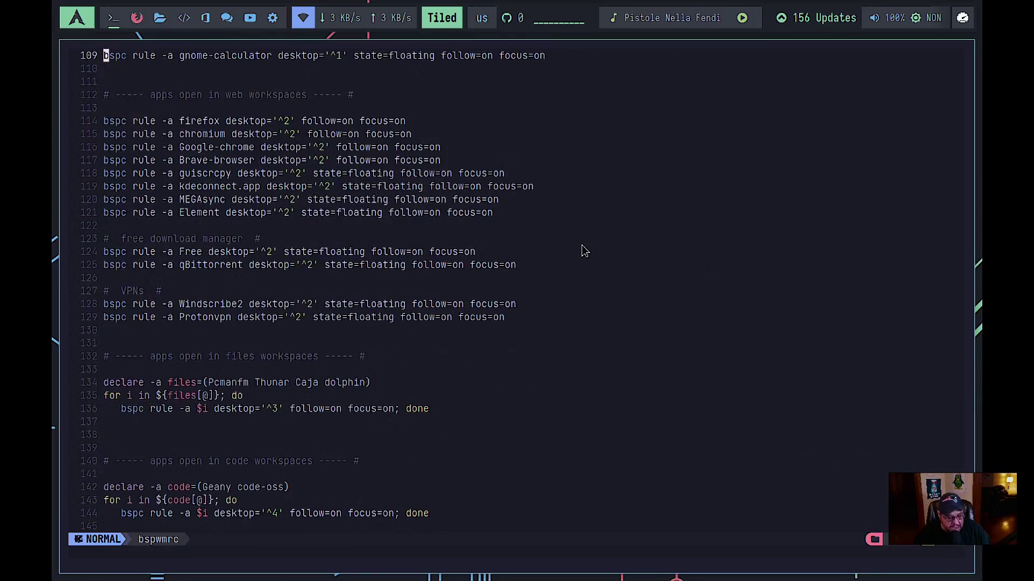
pyautogui.scroll(-7, 584, 251)
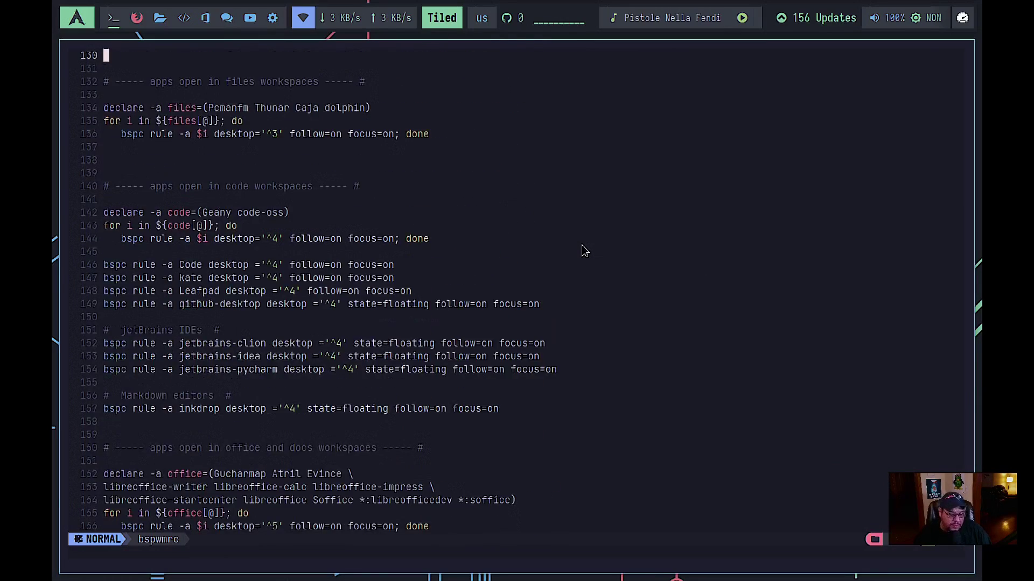
pyautogui.scroll(-7, 584, 251)
pyautogui.scroll(-20, 584, 251)
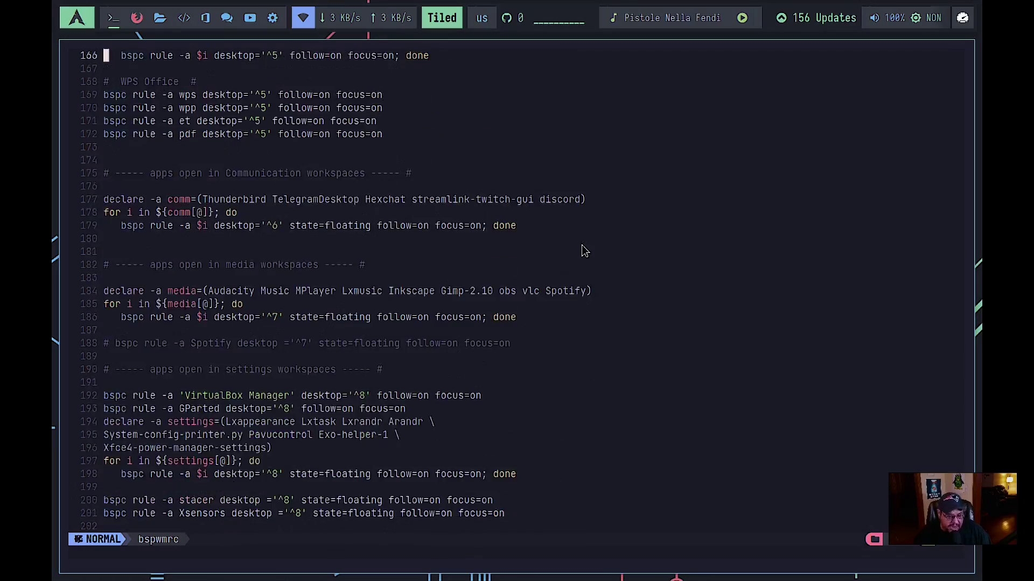
pyautogui.scroll(-5, 584, 251)
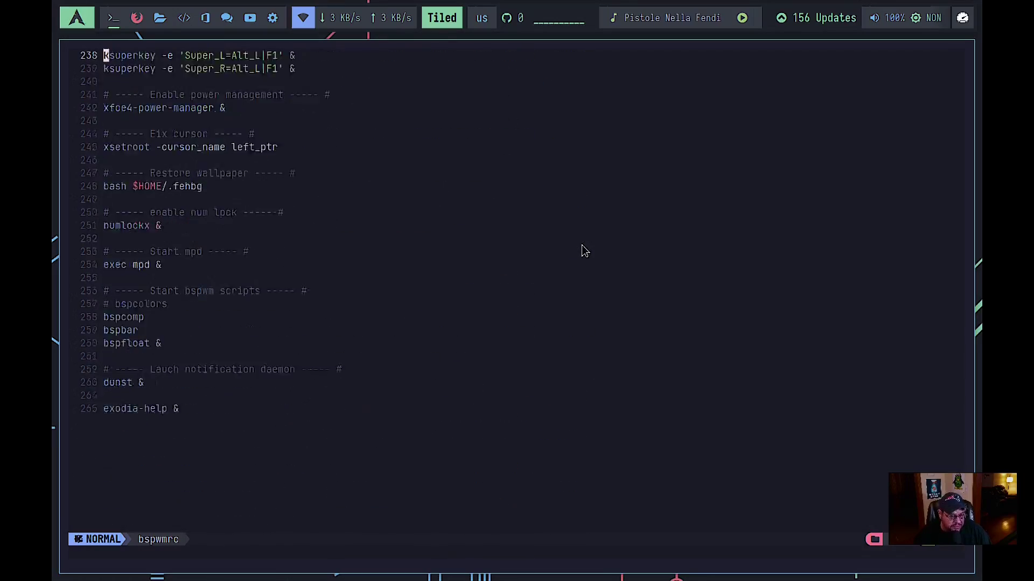
pyautogui.scroll(20, 584, 251)
pyautogui.scroll(20, 584, 251)
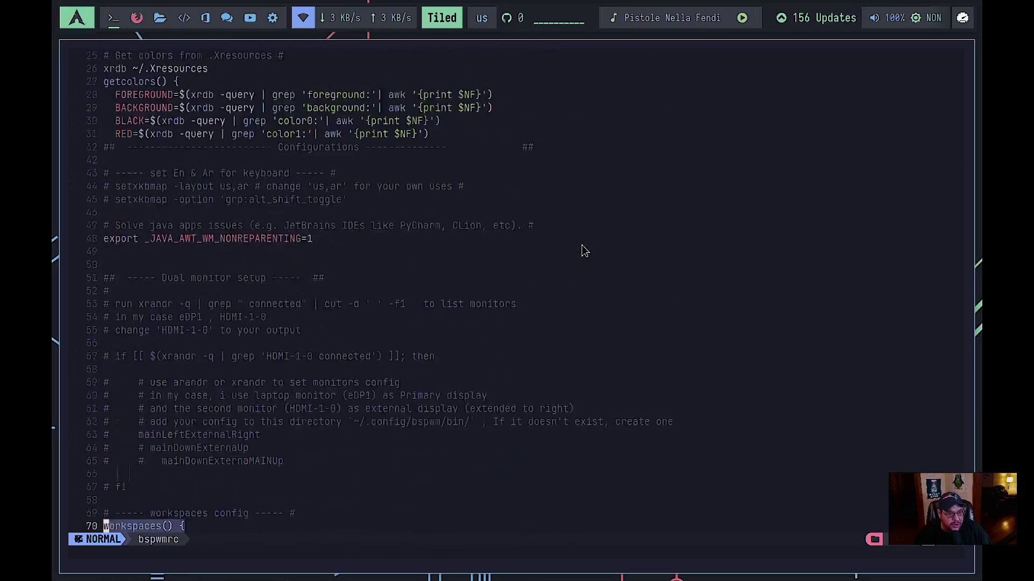
pyautogui.press('super+q')
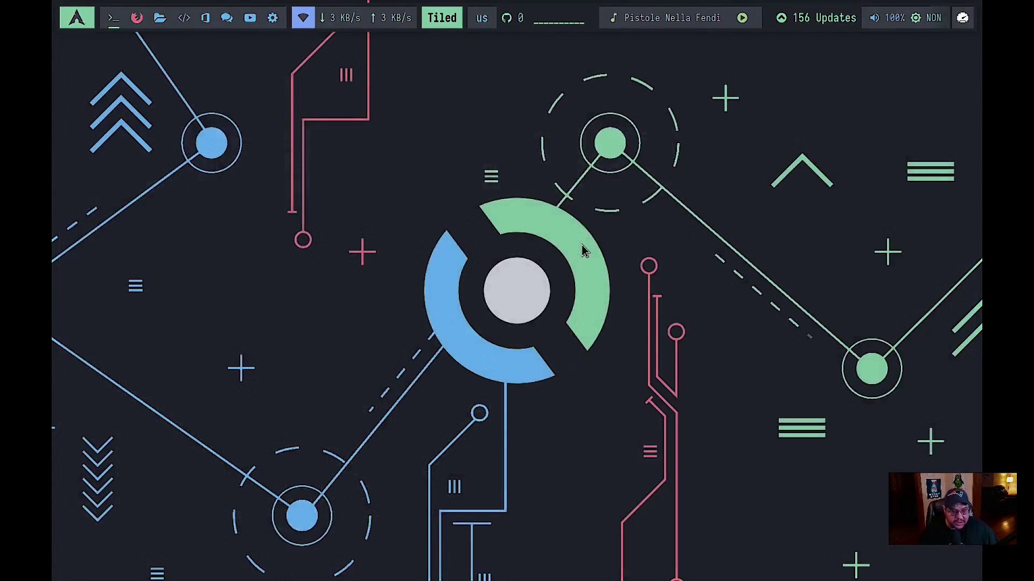
# Restart BSPWM from the desktop menu, then close the Exodia welcome window.
pyautogui.rightClick(541, 229)
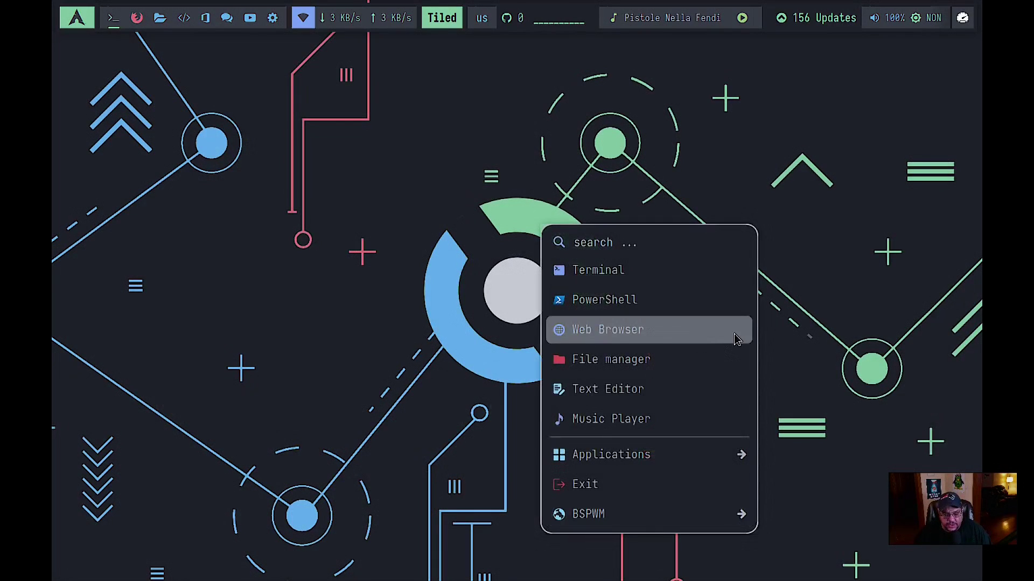
pyautogui.moveTo(667, 519)
pyautogui.click(798, 533)
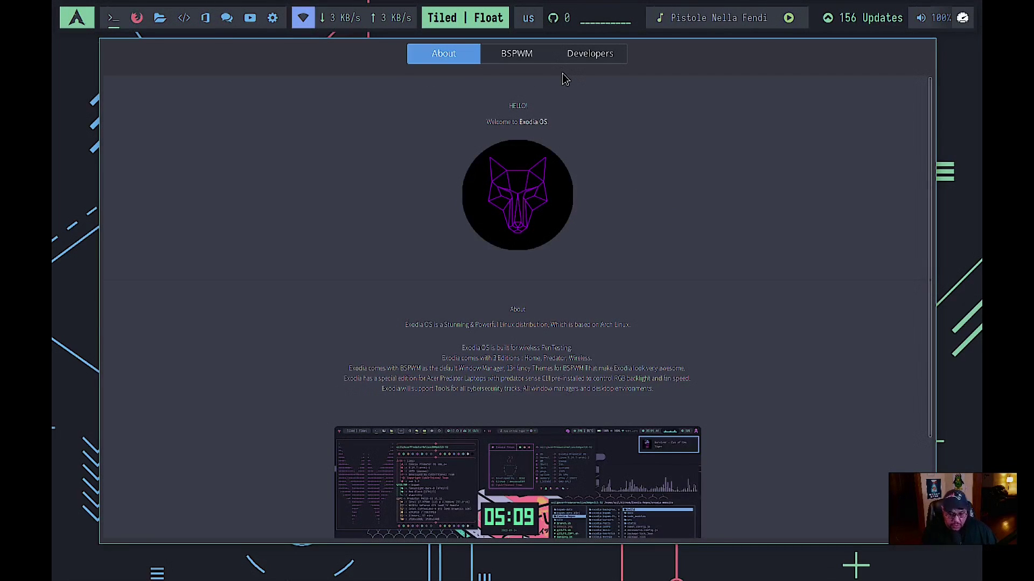
pyautogui.press('super+q')
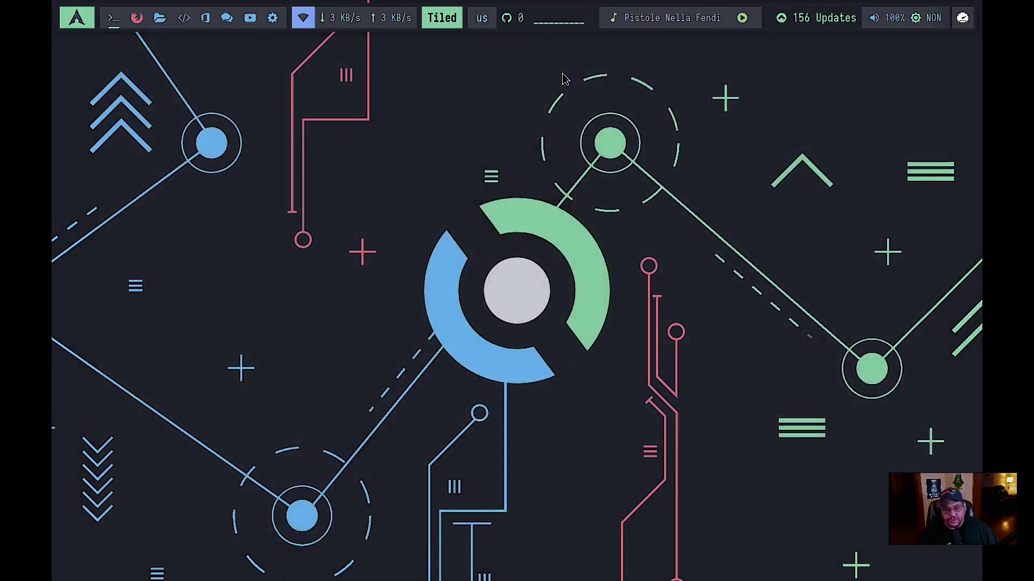